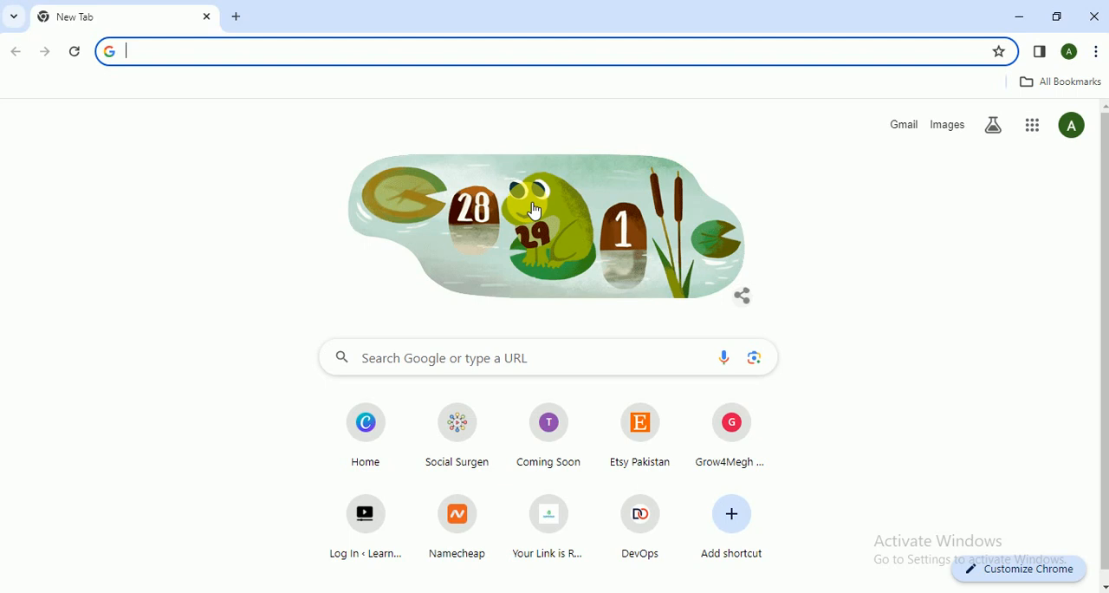
- Search Google for fiverr and open the Fiverr freelance services marketplace site
type("five")
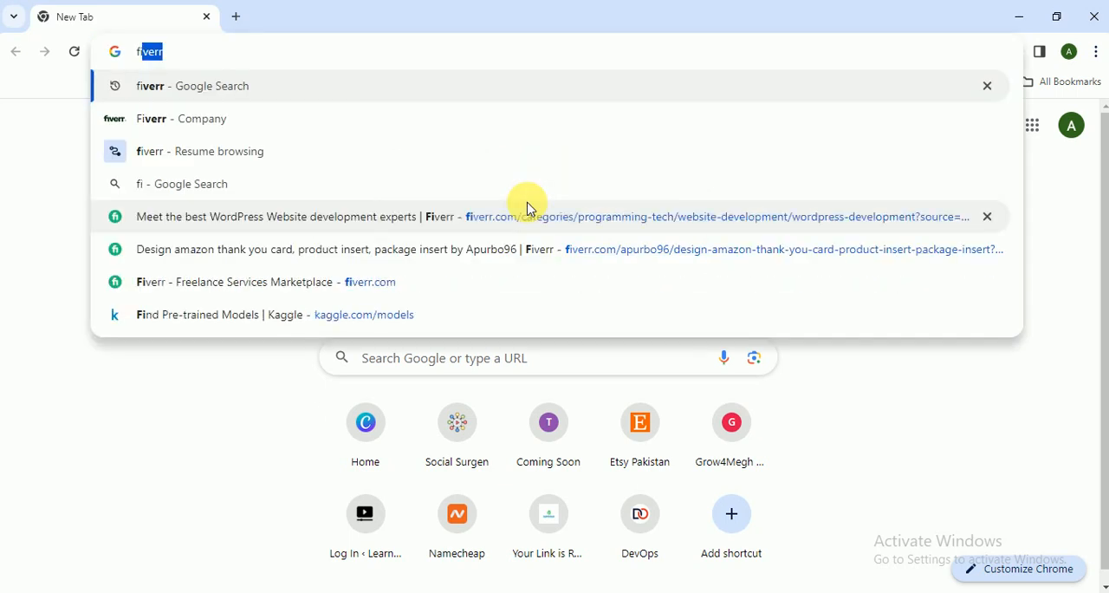
type("rr")
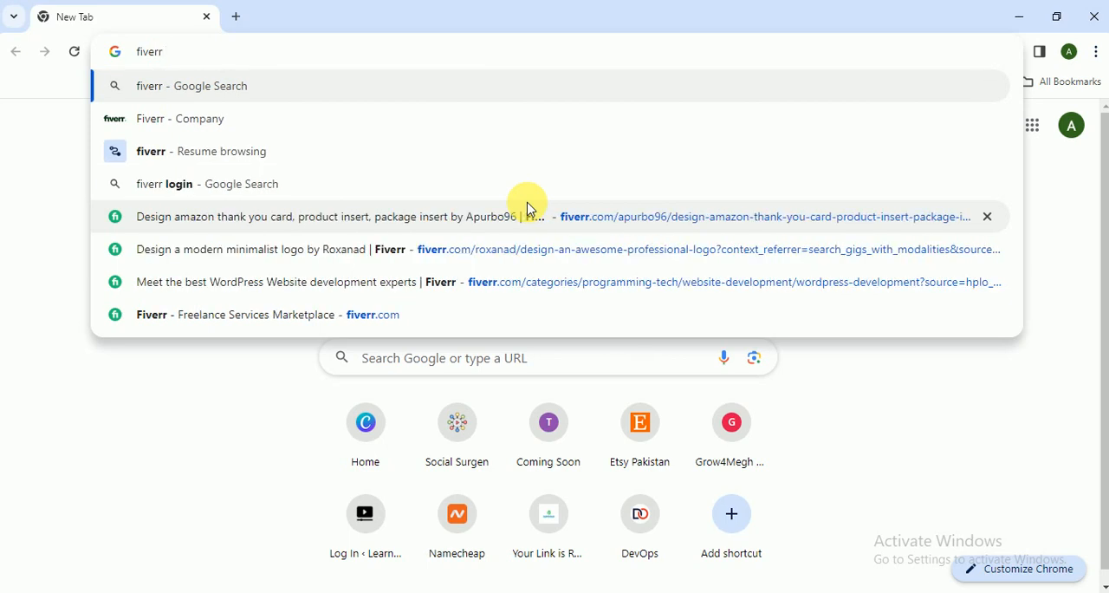
key("Return")
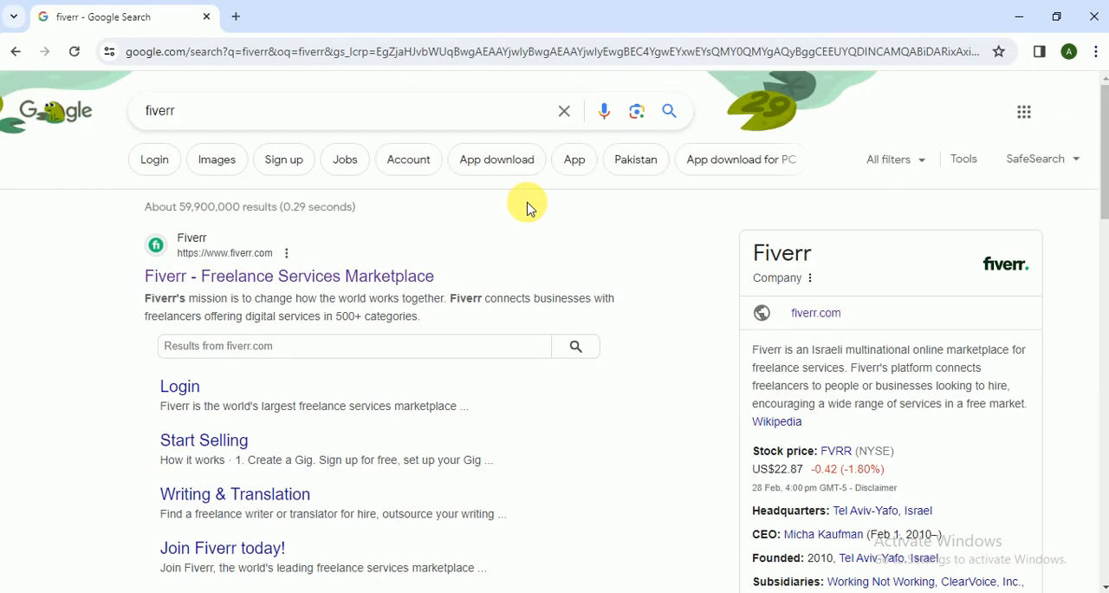
left_click(391, 275)
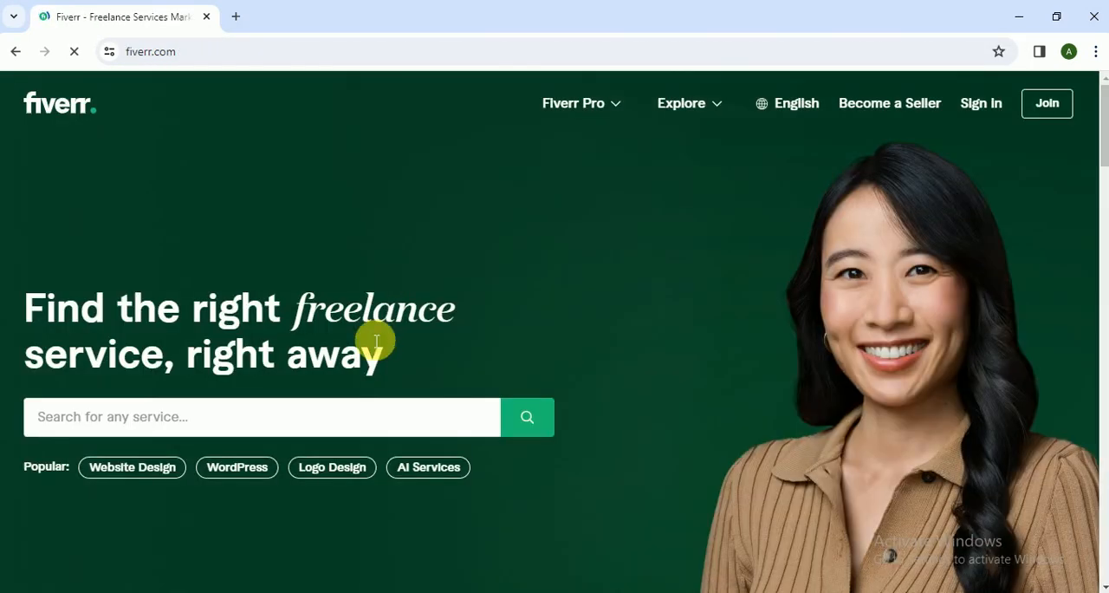
- Search Fiverr's services for "cerficates"
left_click(327, 407)
type("cerficates")
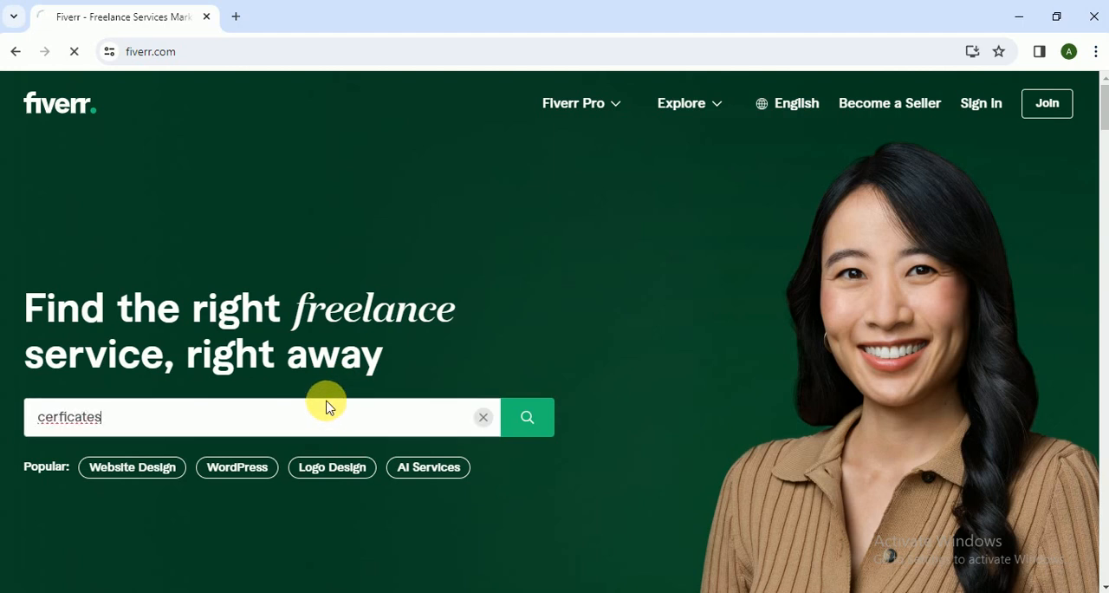
key("Return")
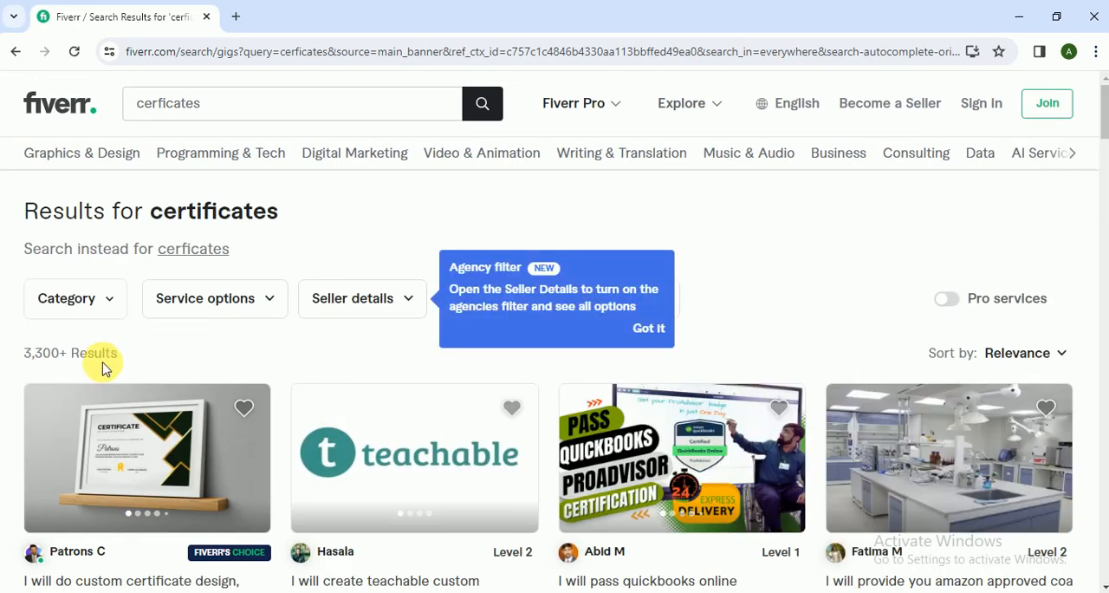
- Open the gig for custom certificate, diploma or award design in 24h and switch to its page
left_click_drag(1103, 122, 1103, 146)
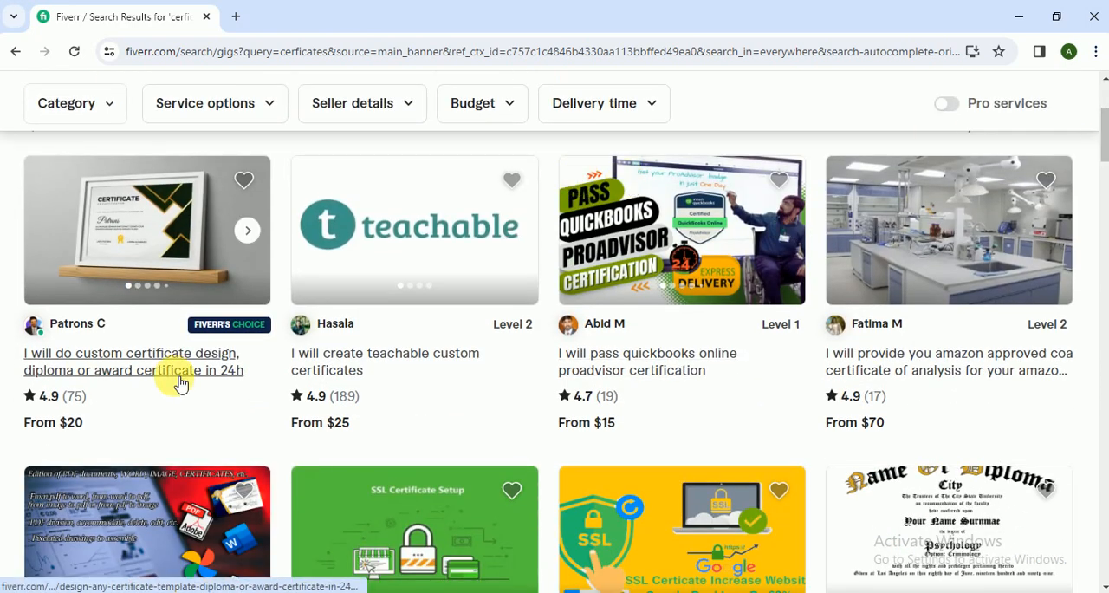
left_click(205, 367)
left_click(116, 7)
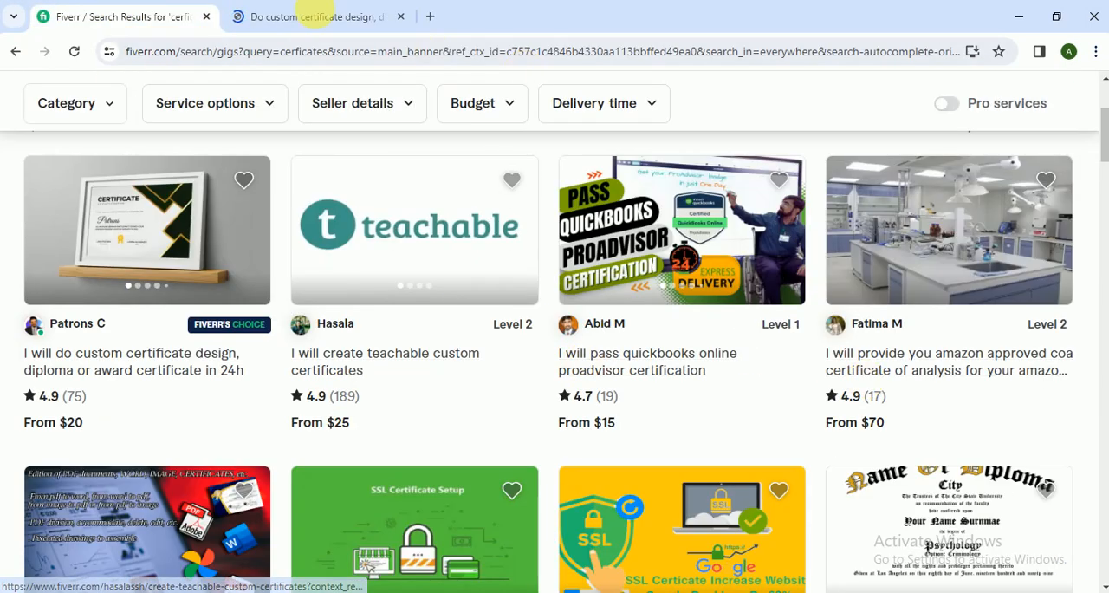
left_click(286, 13)
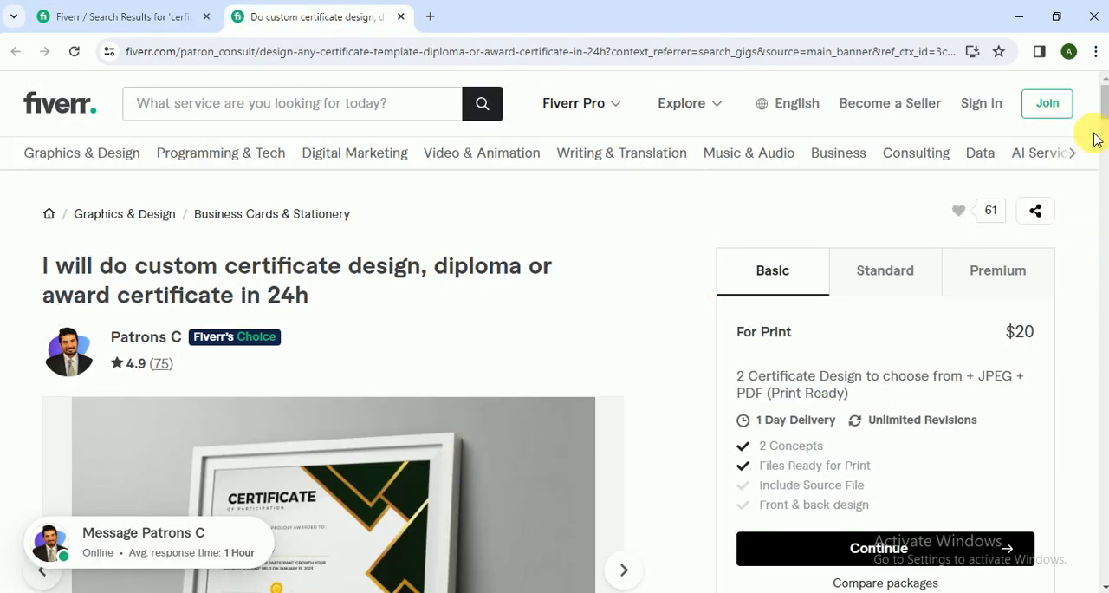
- Review the gig's Basic price, and view its Standard and Premium package details
mouse_move(1061, 334)
left_mouse_down()
mouse_move(985, 318)
mouse_move(1040, 337)
left_mouse_up()
left_click(894, 280)
left_click(997, 276)
left_click(688, 362)
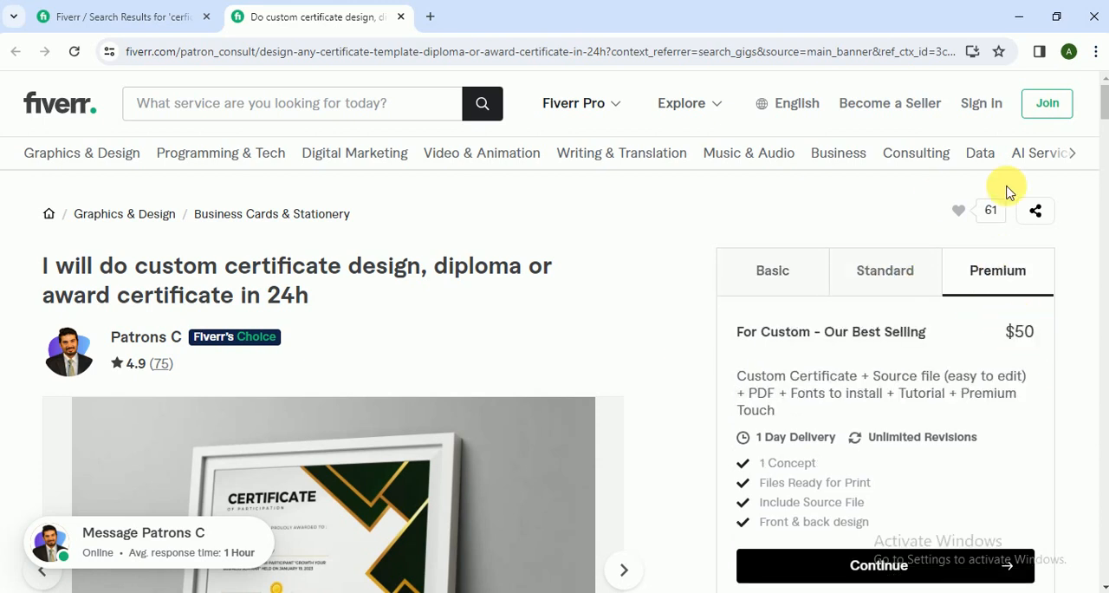
- Browse the sample certificate images in the gig's gallery
scroll(1097, 130, "down", 4)
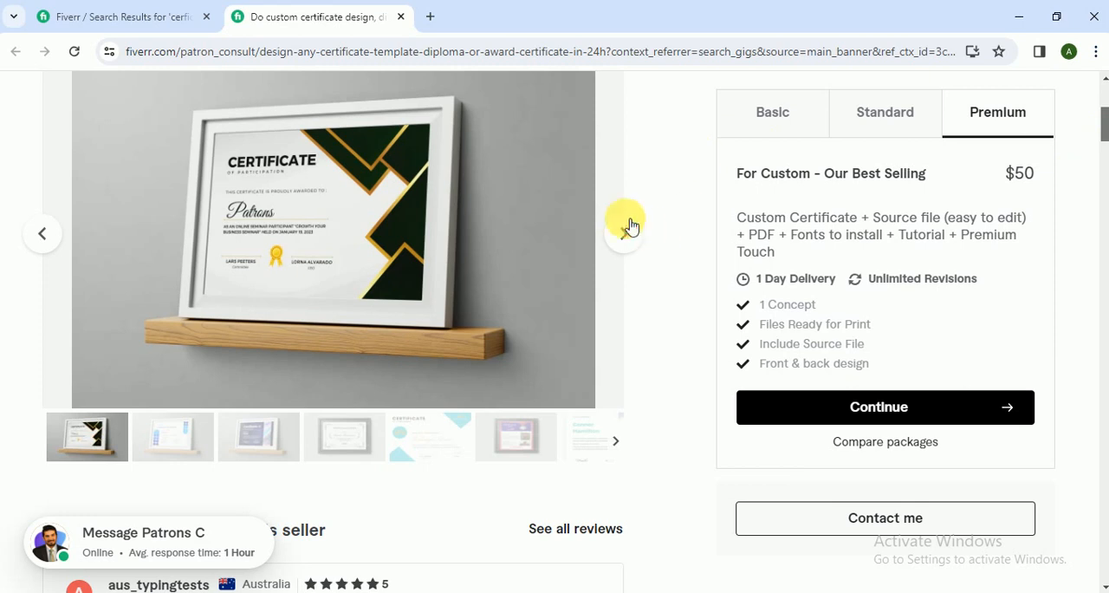
left_click(625, 229)
left_click(625, 229)
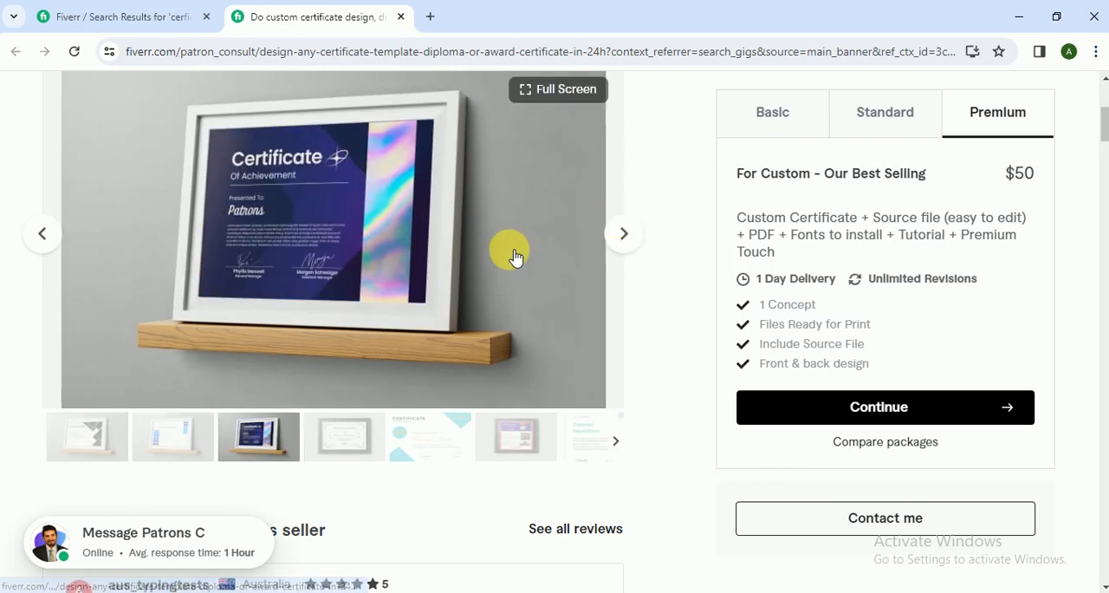
left_click(624, 233)
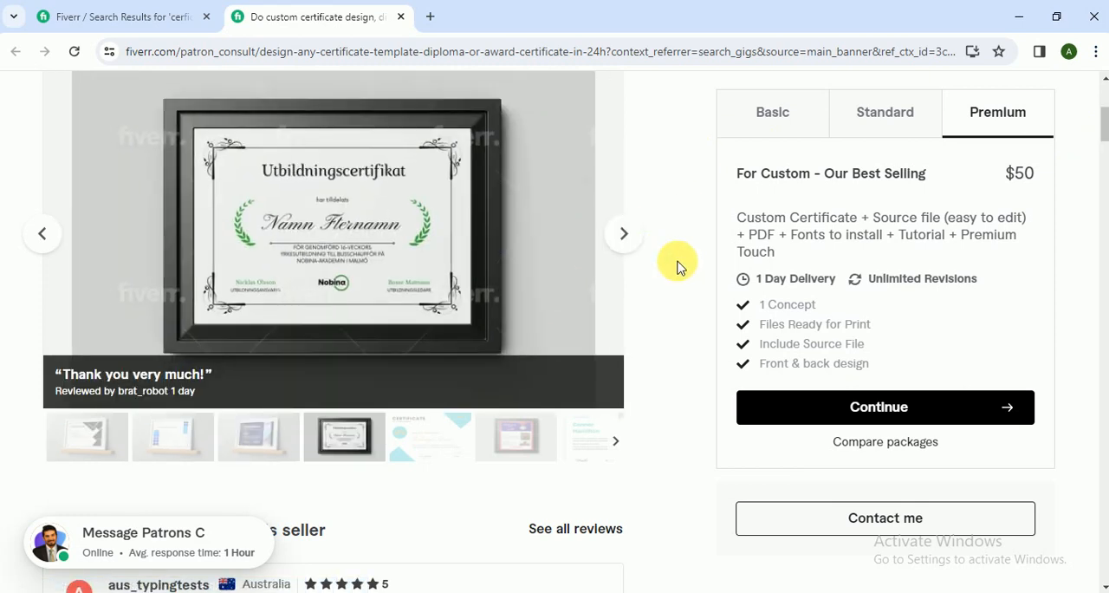
left_click(628, 237)
left_click(629, 242)
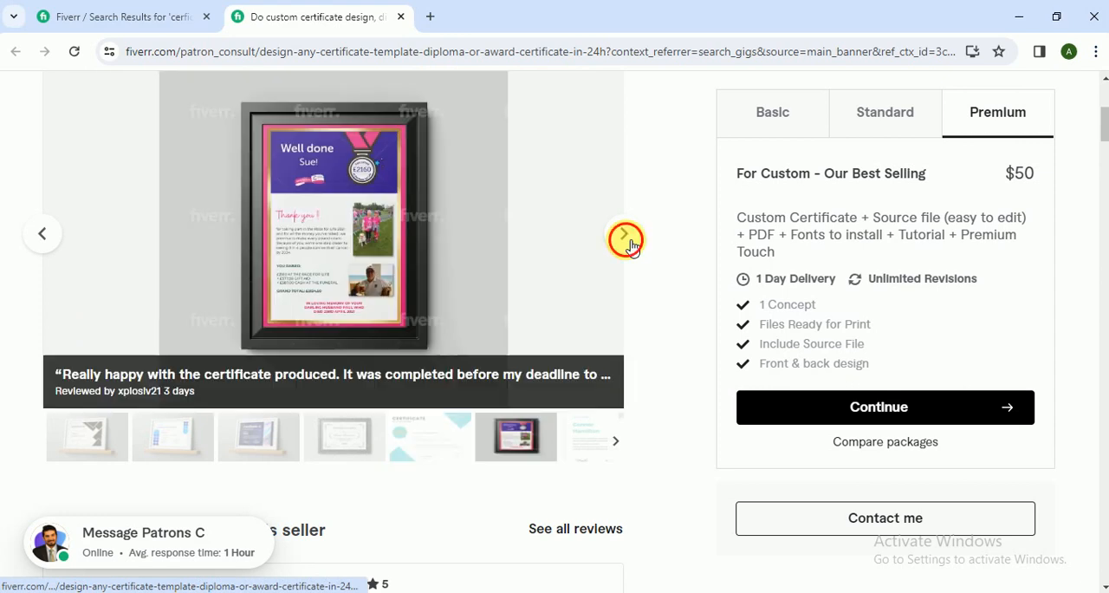
left_click(630, 246)
left_click(630, 246)
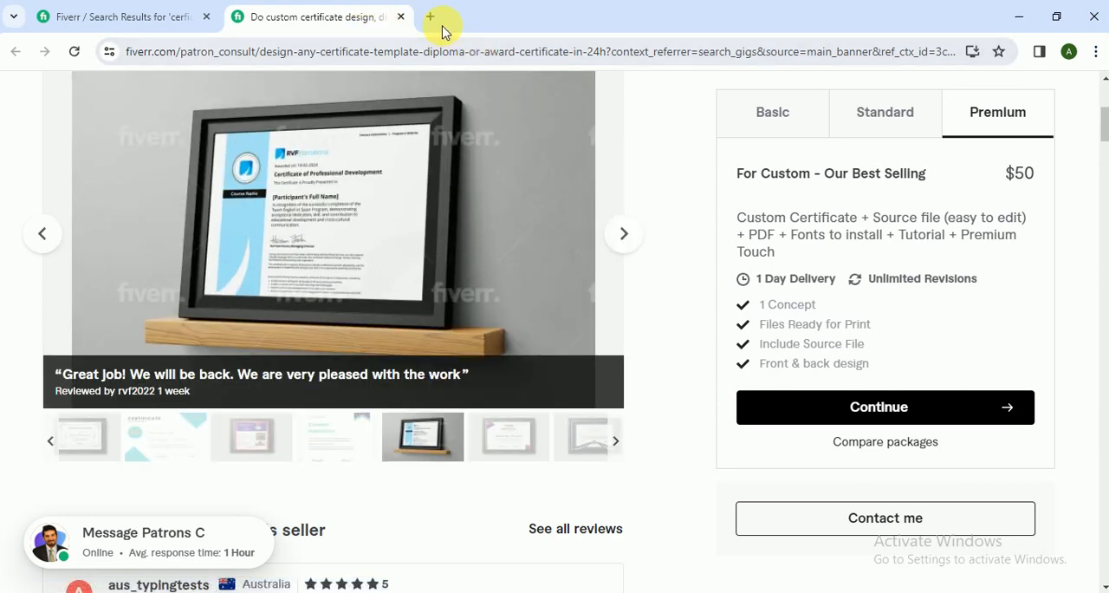
- Close both Fiverr pages and open the Canva home page in a new tab
left_click(206, 18)
left_click(227, 18)
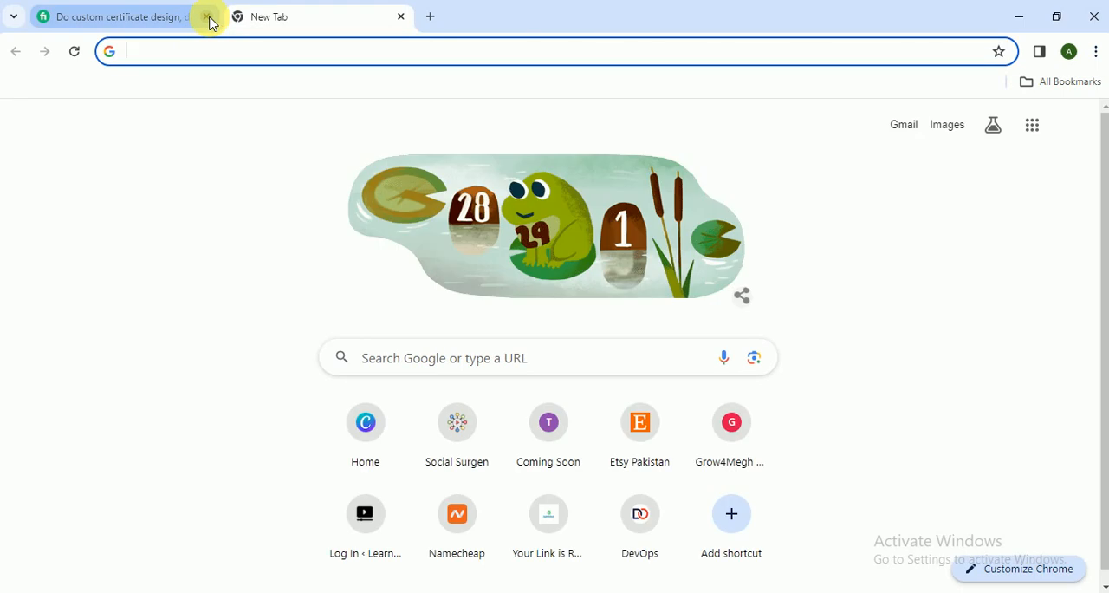
left_click(208, 17)
left_click(376, 424)
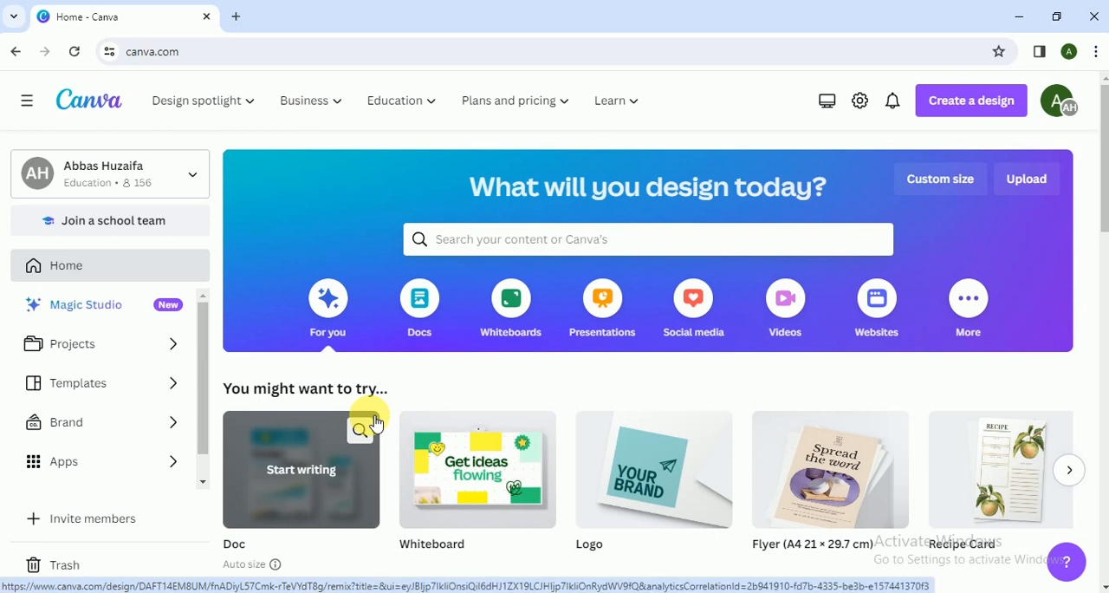
- Search Canva's templates for "certificates (landscape)" and create a blank design from the results
left_click(564, 254)
type("c")
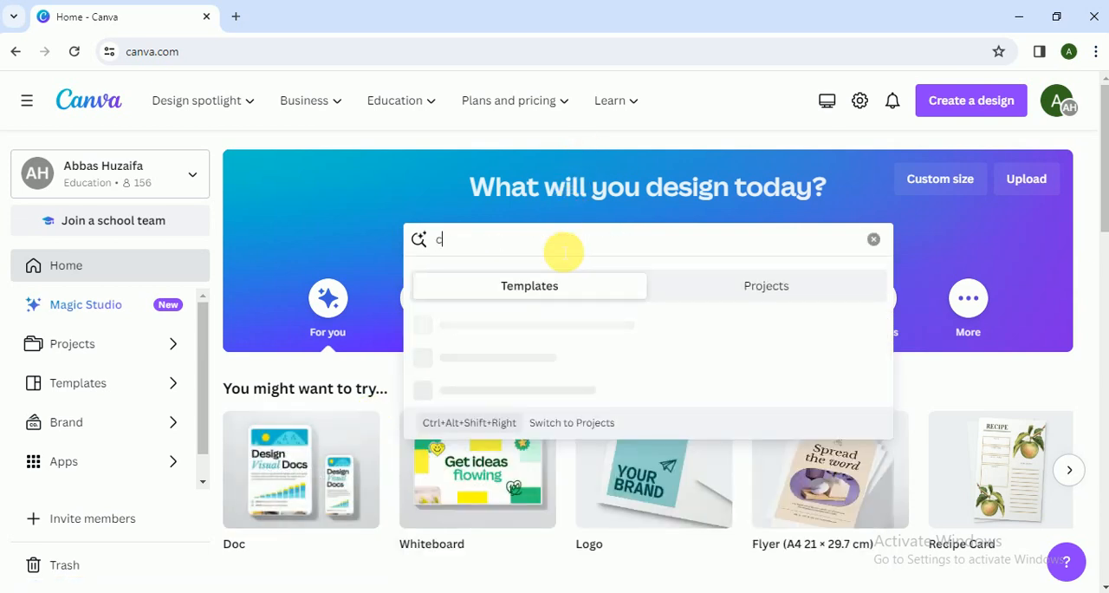
type("ertift certificate")
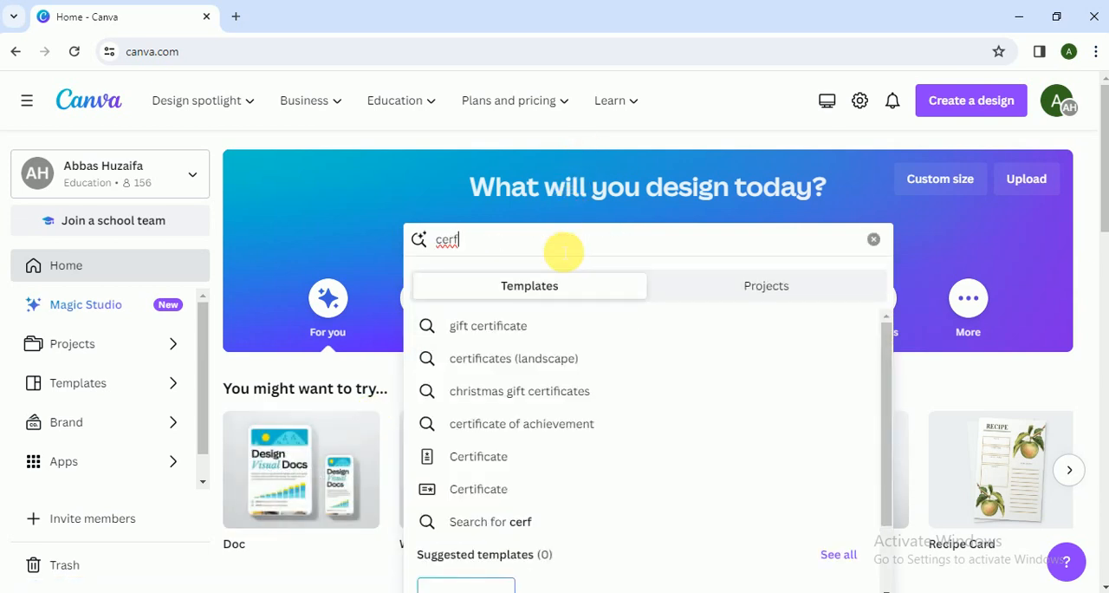
key("Down")
key("Down")
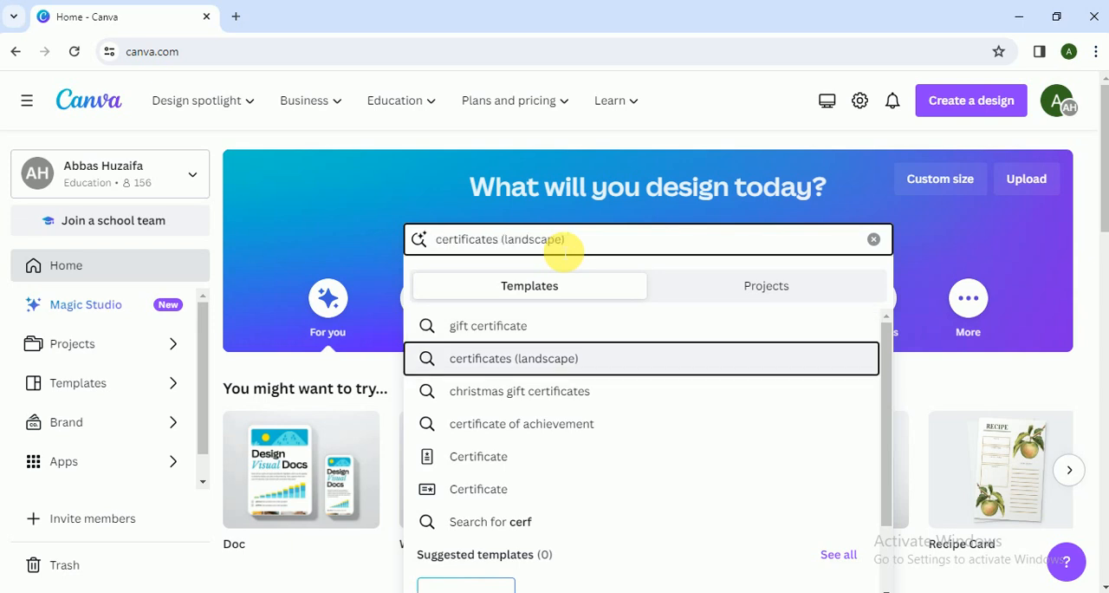
key("Return")
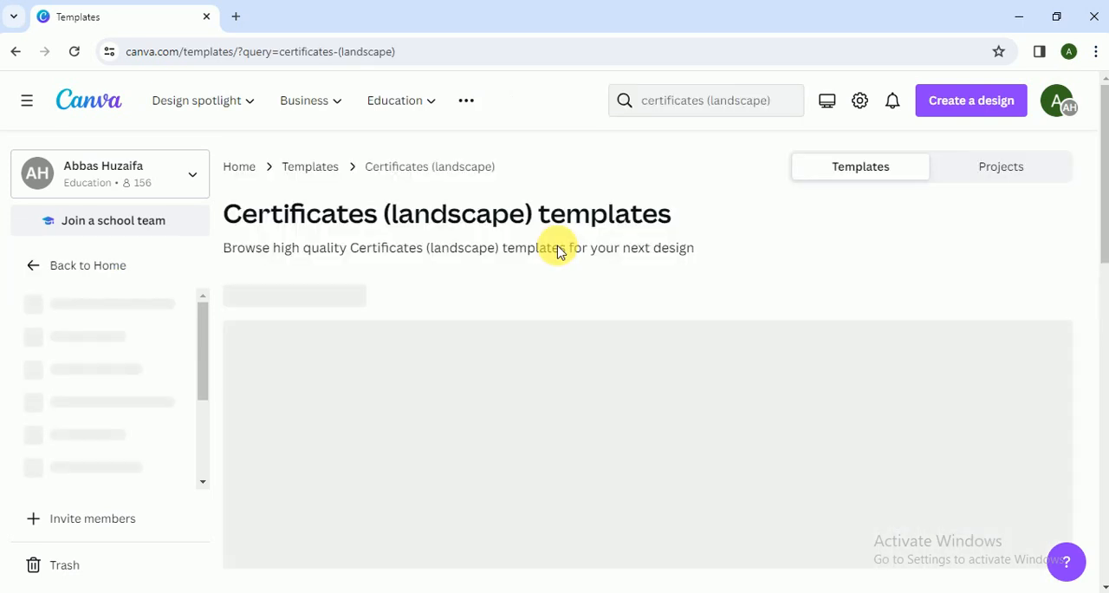
left_click_drag(1106, 139, 1099, 188)
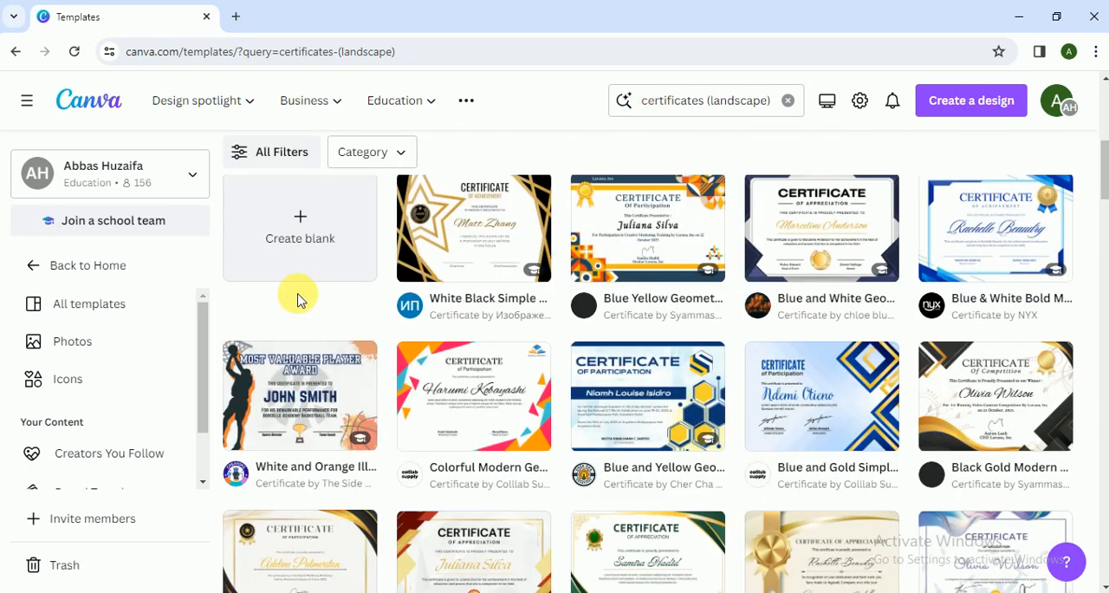
left_click(299, 258)
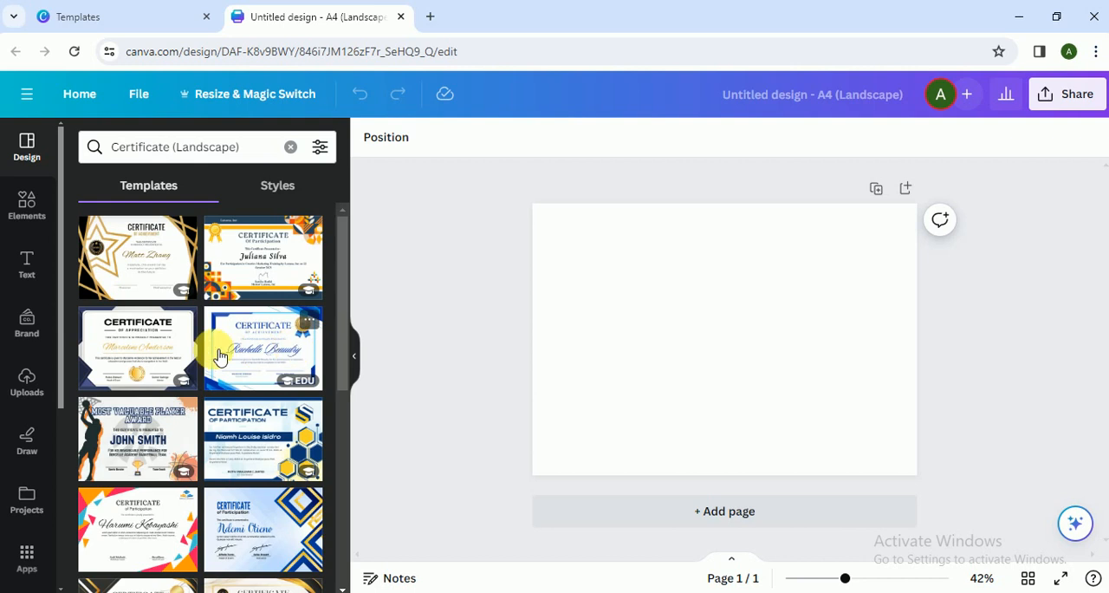
- Apply the Black Gold and White Seminar Participation Certificate template, along with its Great Vibes and Montserrat Classic template style, to the blank page
left_click_drag(341, 313, 344, 492)
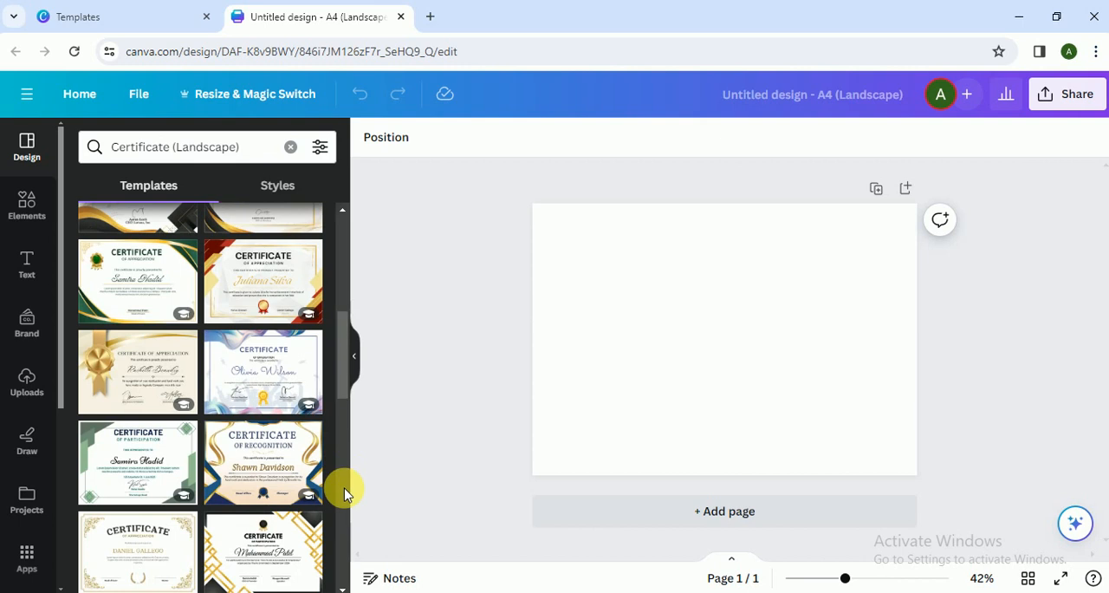
scroll(338, 449, "down", 3)
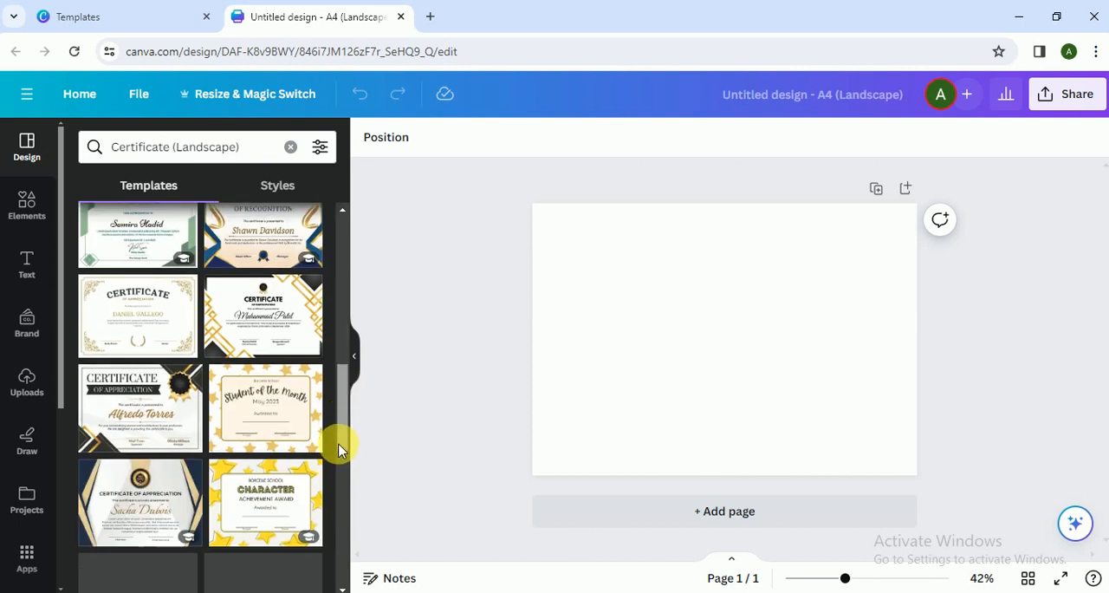
left_click(280, 335)
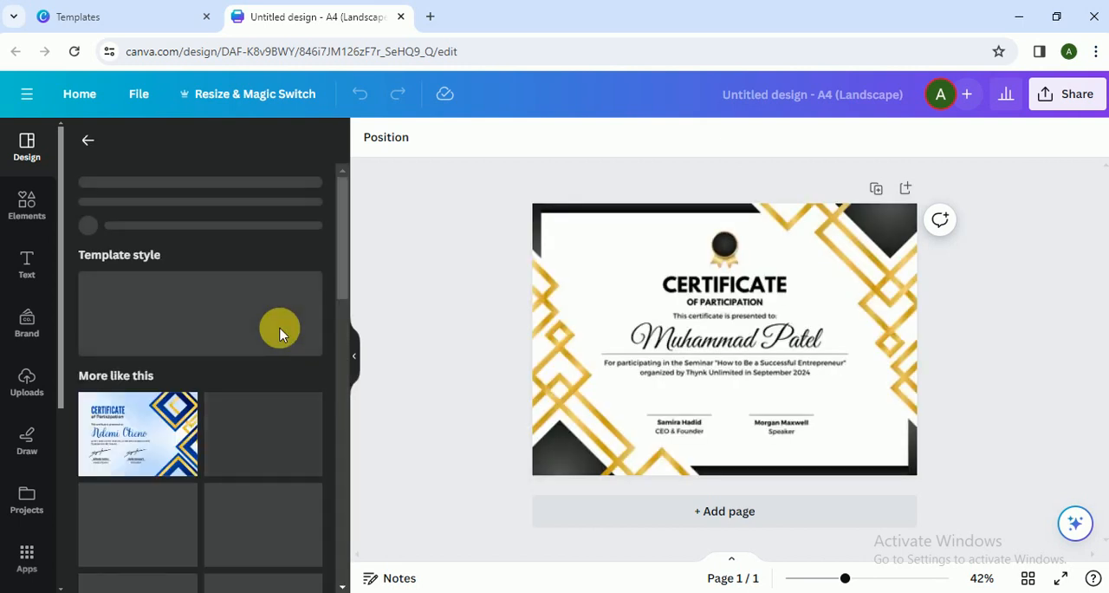
left_click(211, 370)
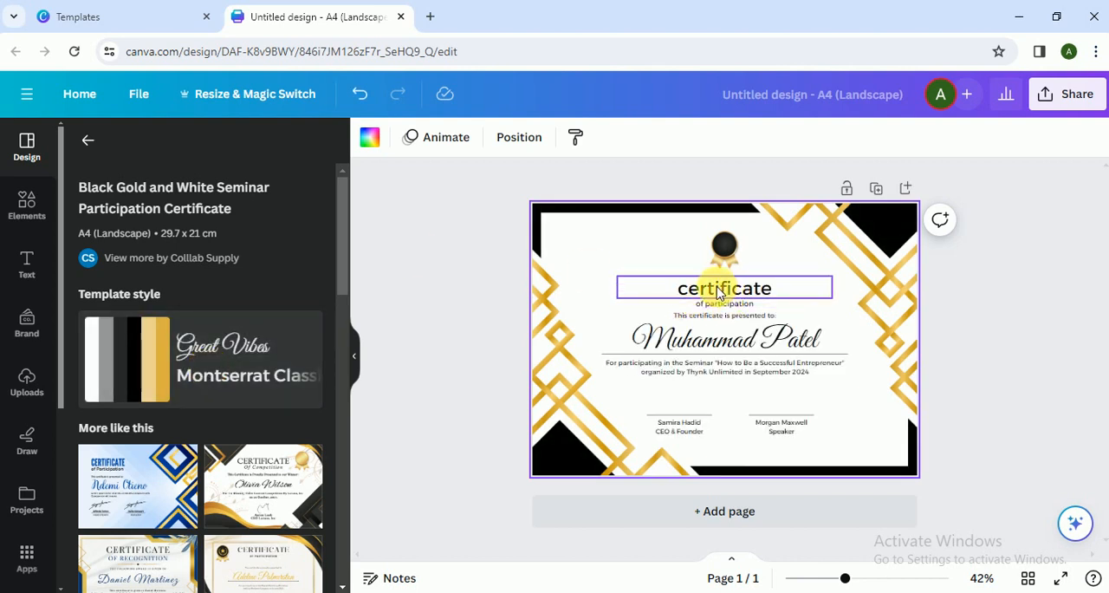
- Replace the placeholder recipient name on the certificate with the new recipient's full name
left_click(709, 345)
left_click(711, 346)
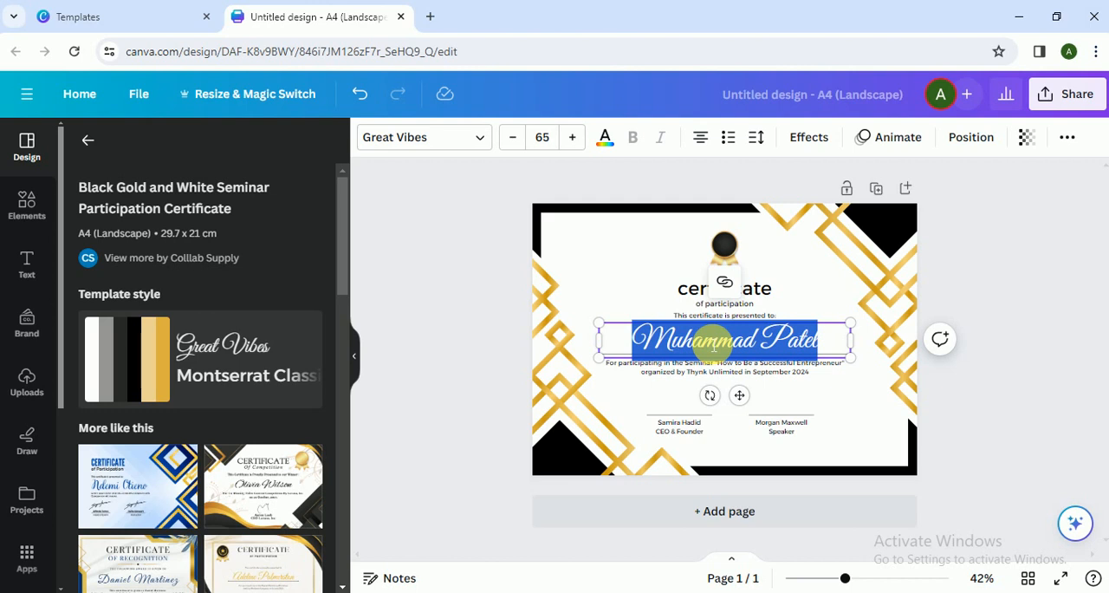
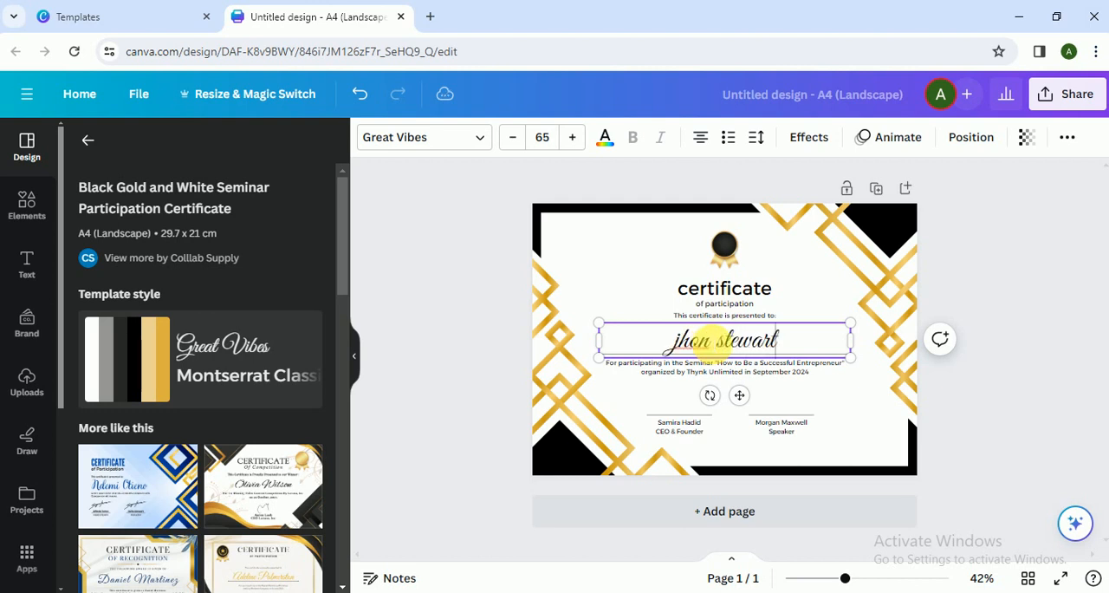
- Try to correct the recipient's name using the spell-check suggestions, and deselect the text box
right_click(737, 338)
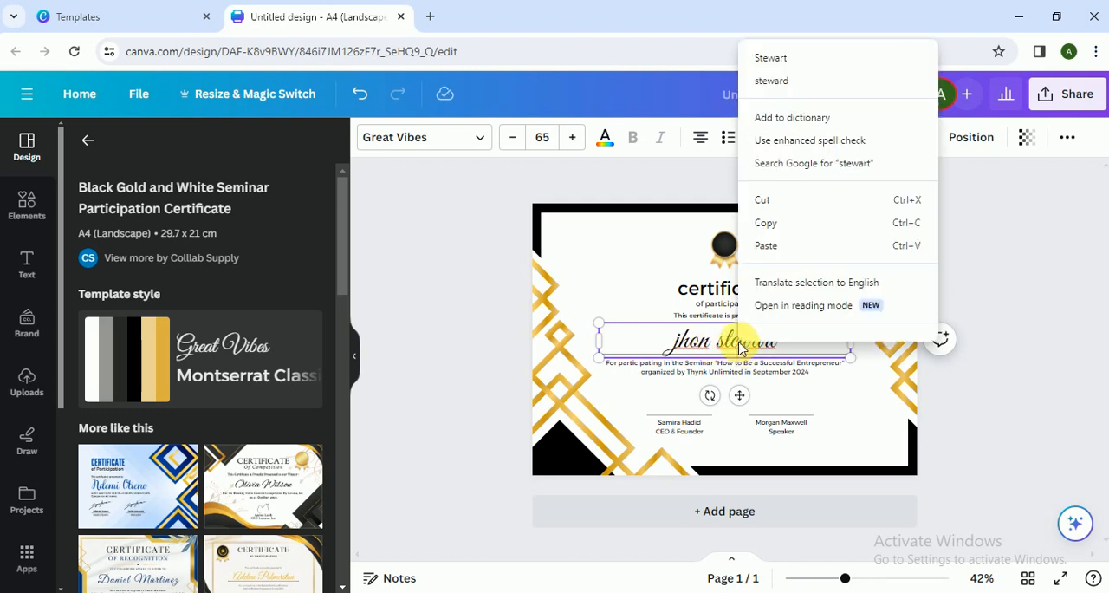
left_click(784, 55)
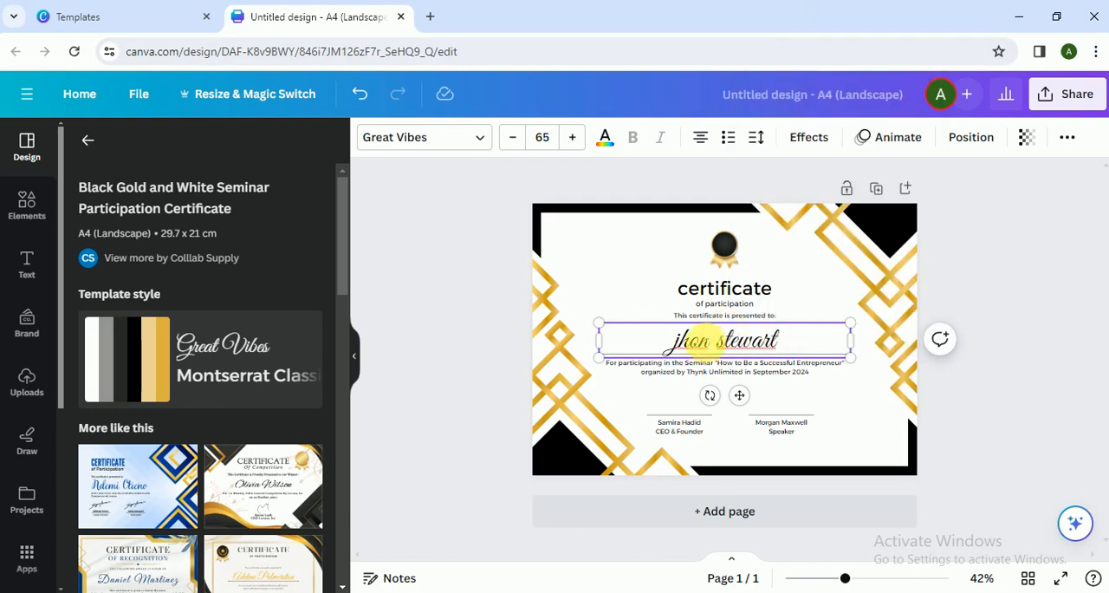
right_click(691, 342)
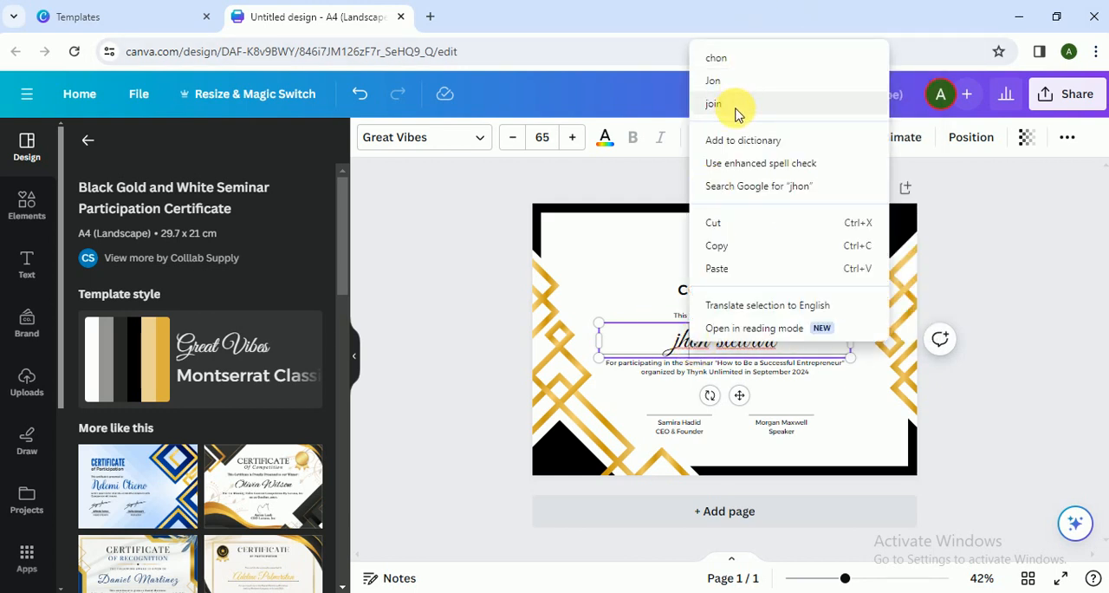
left_click(1072, 347)
left_click(1072, 347)
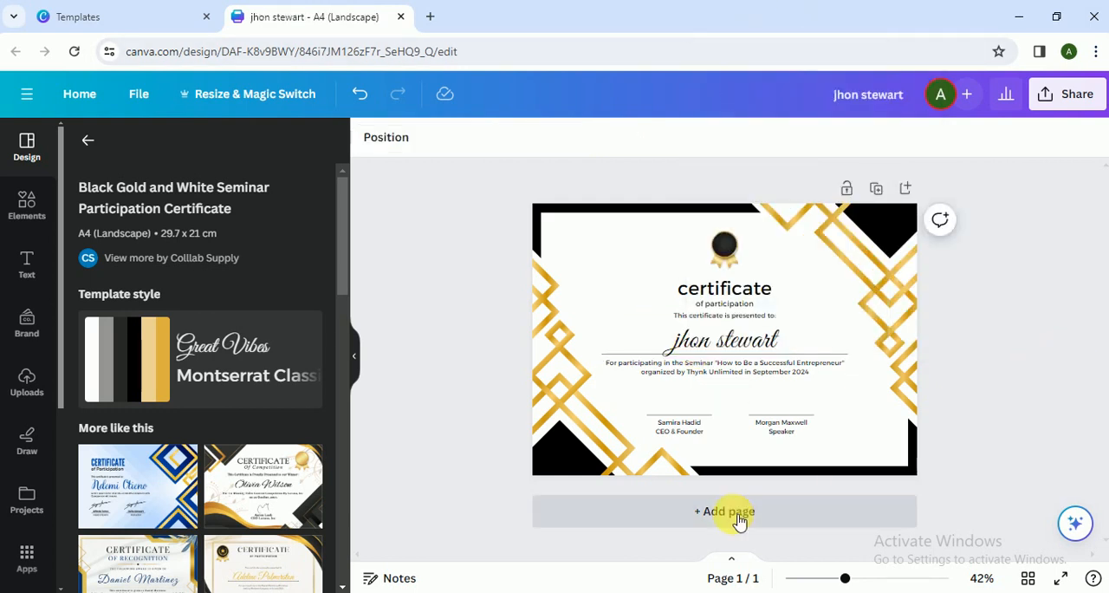
left_click(682, 413)
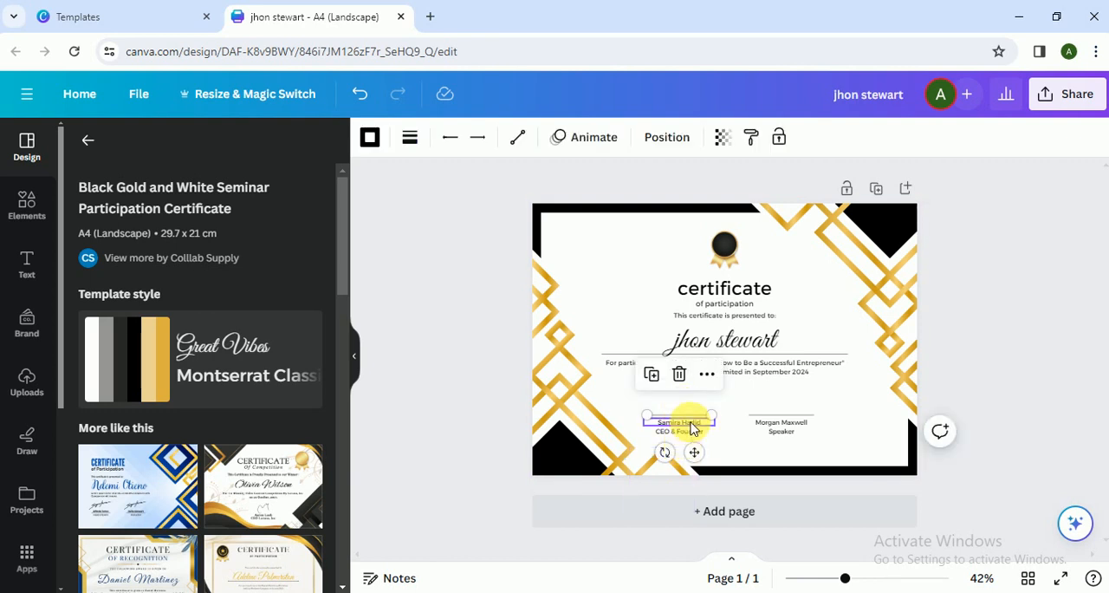
left_click(681, 431)
left_click(781, 422)
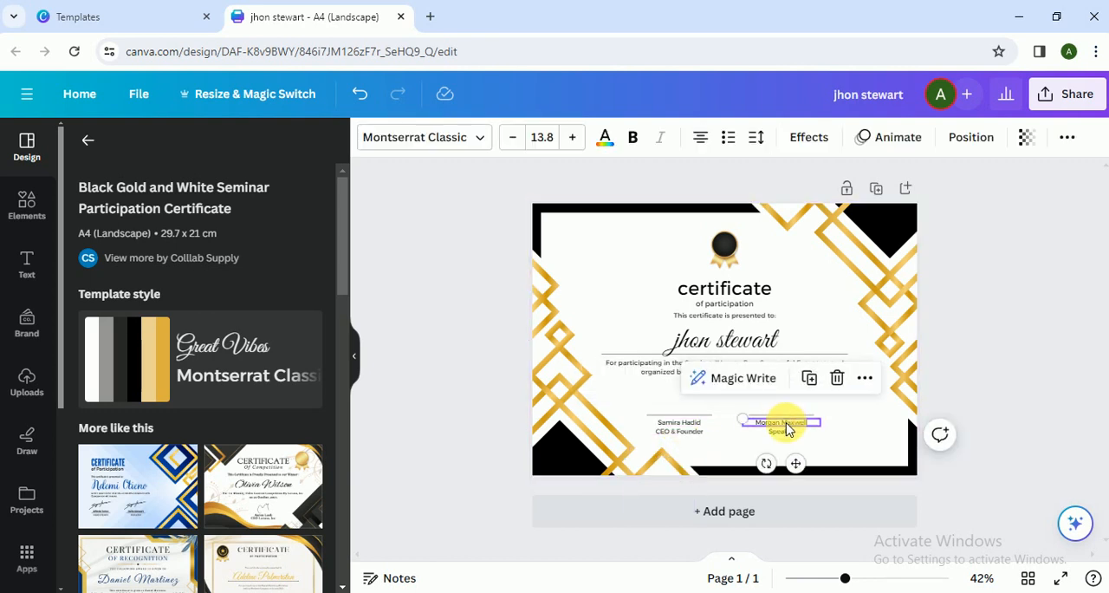
left_click(783, 441)
left_click(724, 249)
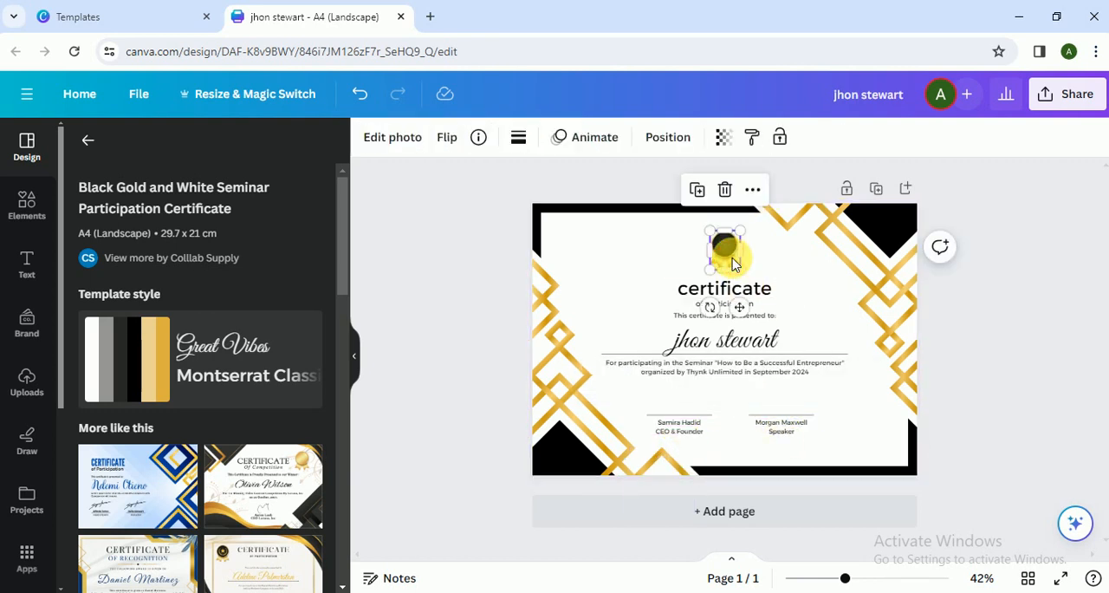
- Enlarge the "certificate" heading to about font size 48.2 and shift it slightly to the right
left_click(656, 286)
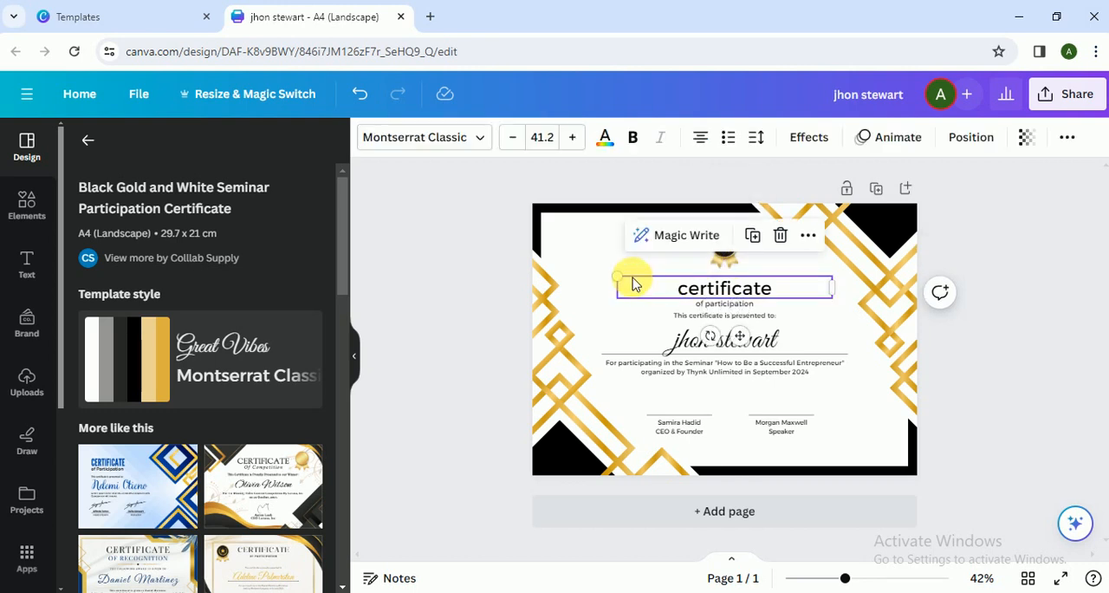
left_click_drag(617, 273, 584, 270)
left_click_drag(716, 289, 733, 295)
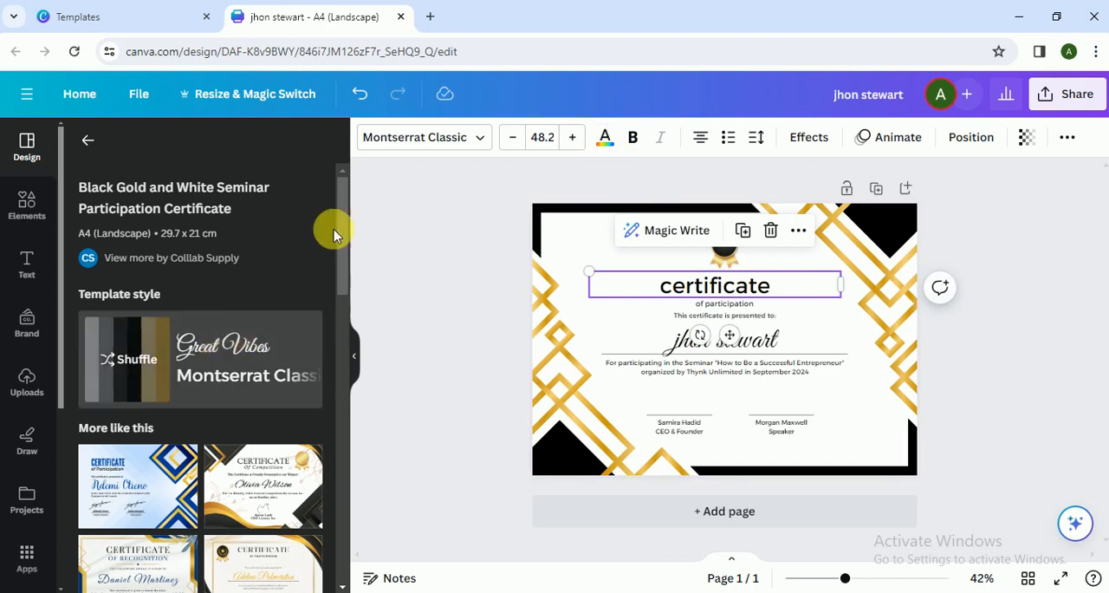
- Change the "certificate" heading's text color to the solid red from the default colors, and deselect it
left_click(606, 153)
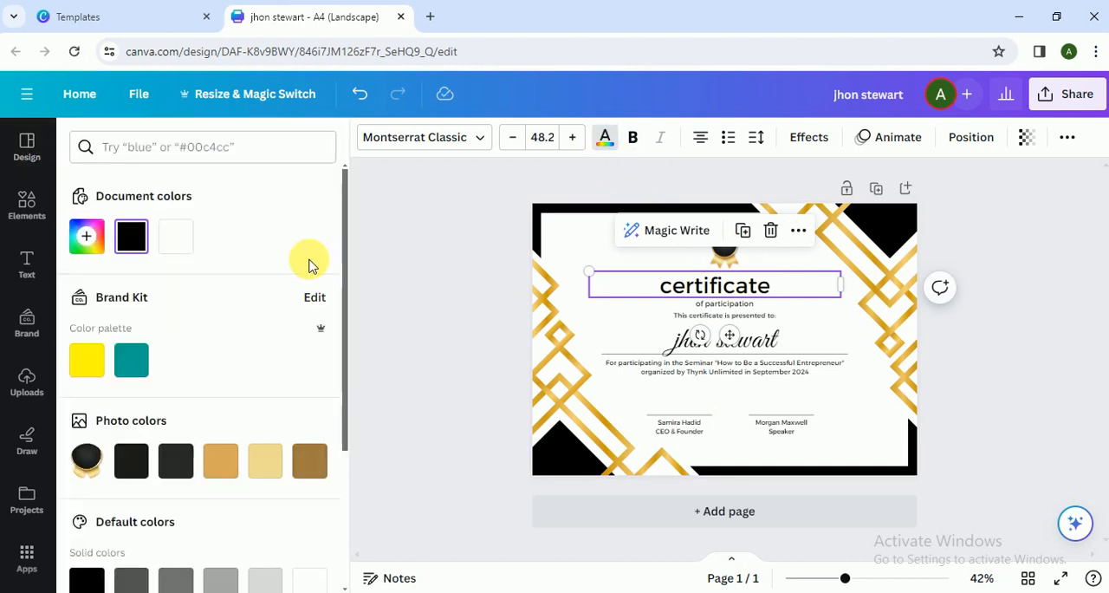
left_click(86, 359)
left_click_drag(344, 344, 340, 469)
left_click(89, 426)
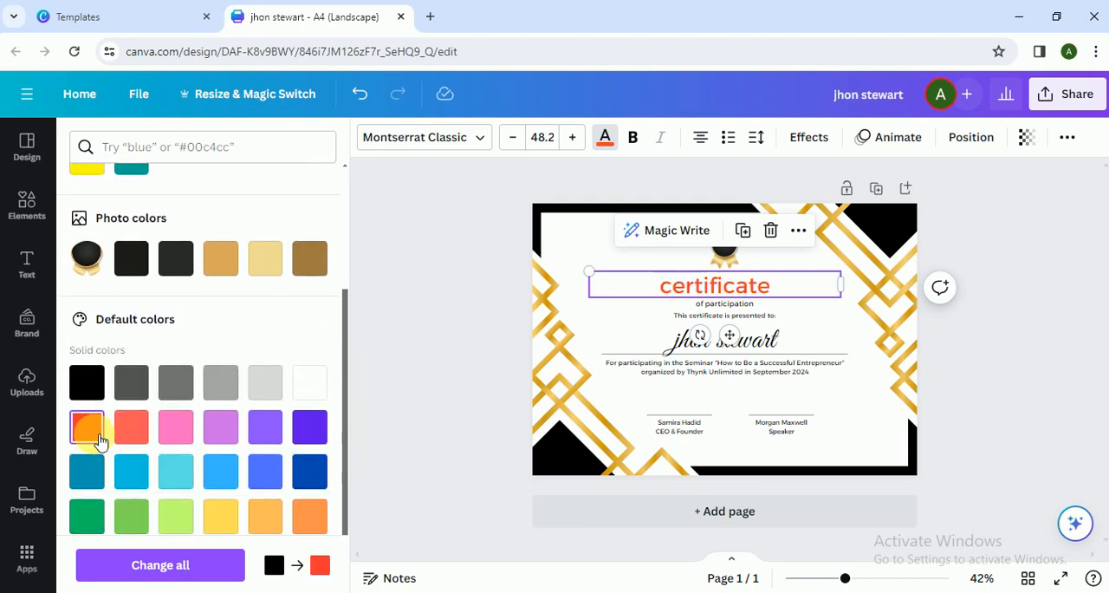
left_click(430, 307)
- Nudge the red "certificate" heading slightly right to center it beneath the medal, and deselect it
left_click(788, 263)
left_click(733, 283)
left_click_drag(741, 292, 749, 291)
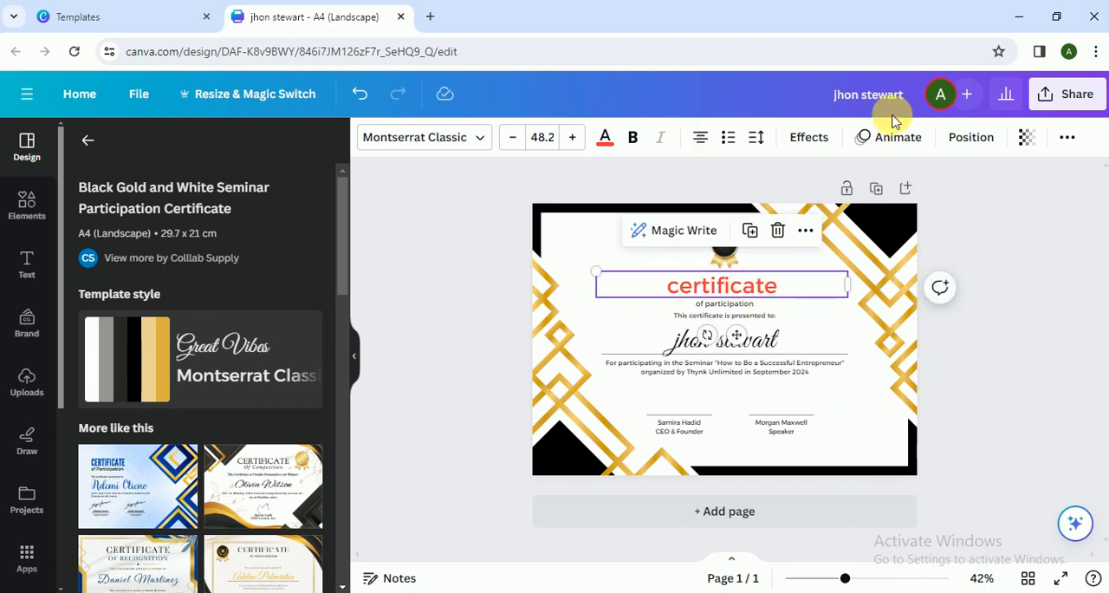
left_click(474, 305)
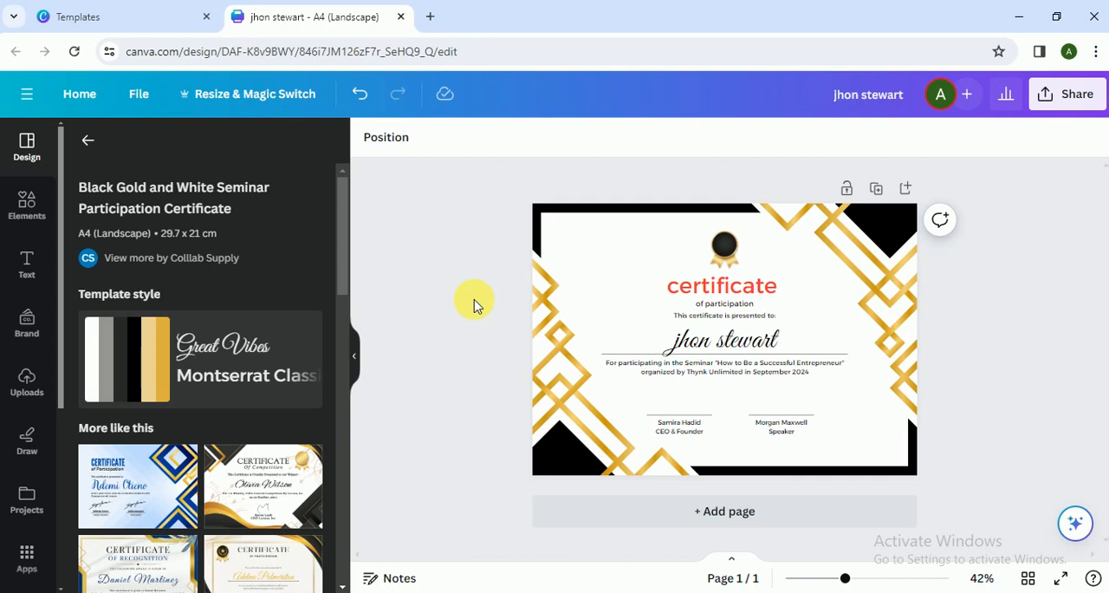